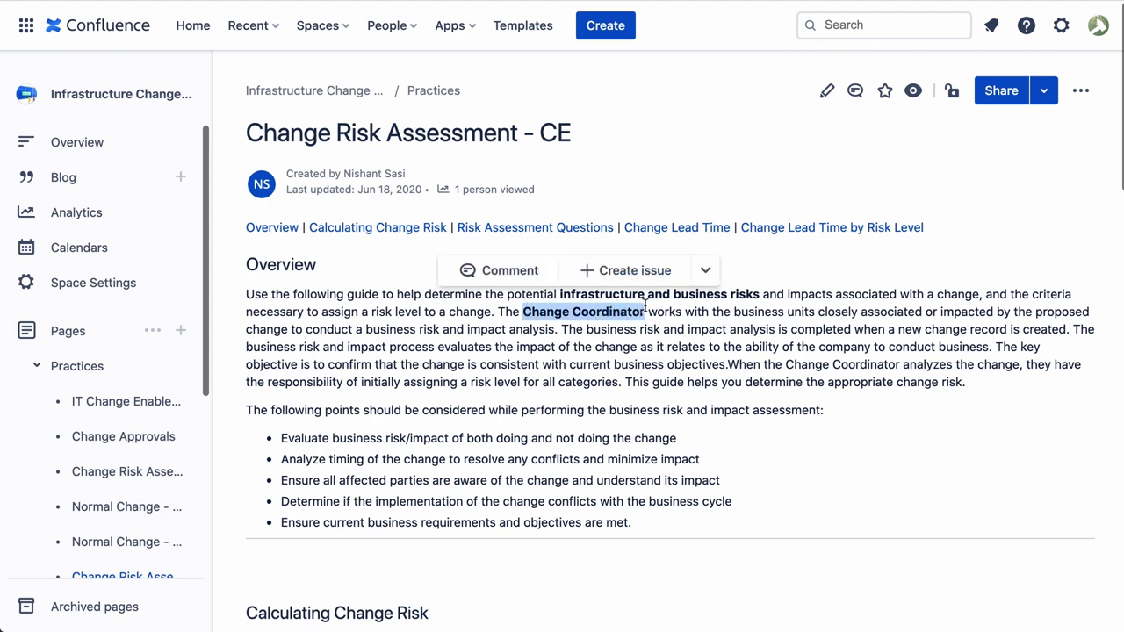
# Add 'Change Coordinator' as a page label, then start the Magic Labels Bulk Action from Practices.
pyautogui.click(708, 272)
pyautogui.click(790, 343)
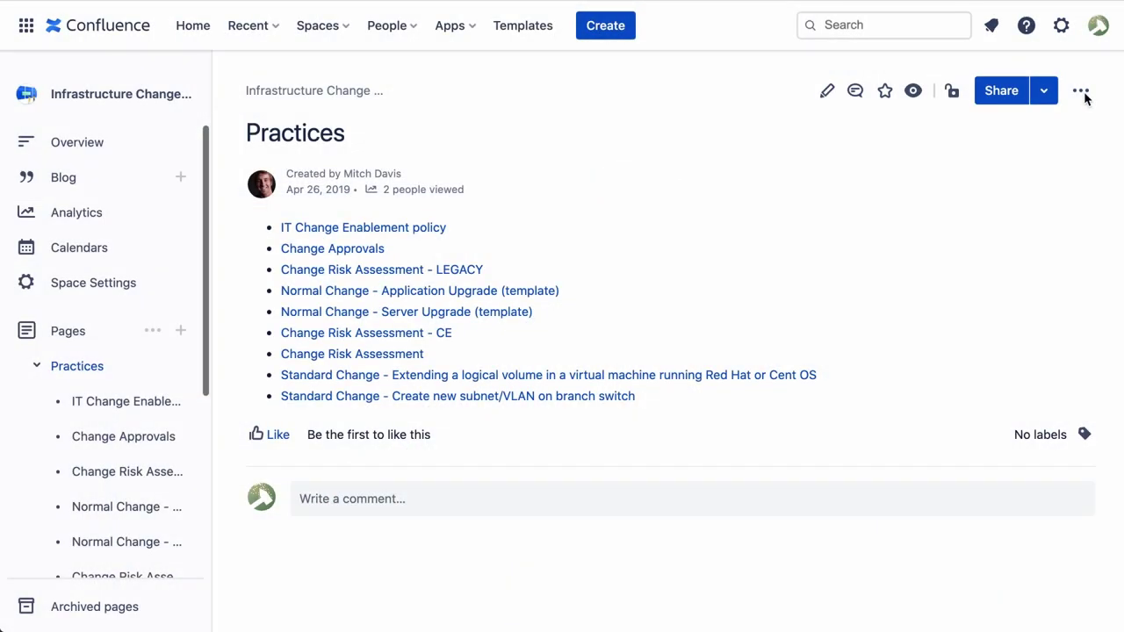
pyautogui.click(1082, 93)
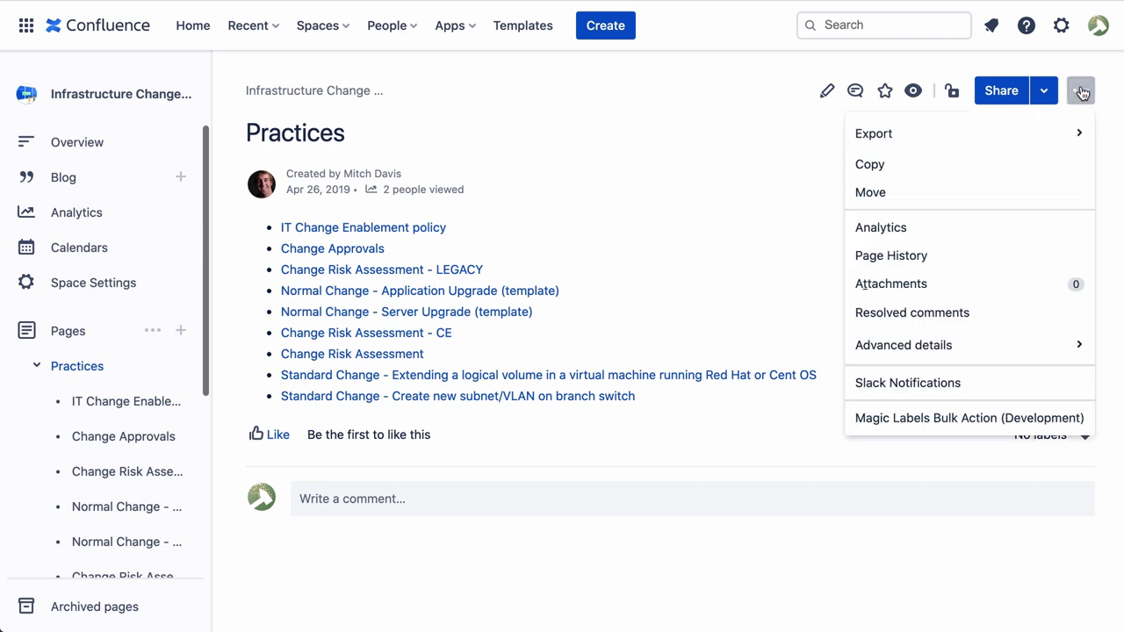
pyautogui.click(973, 420)
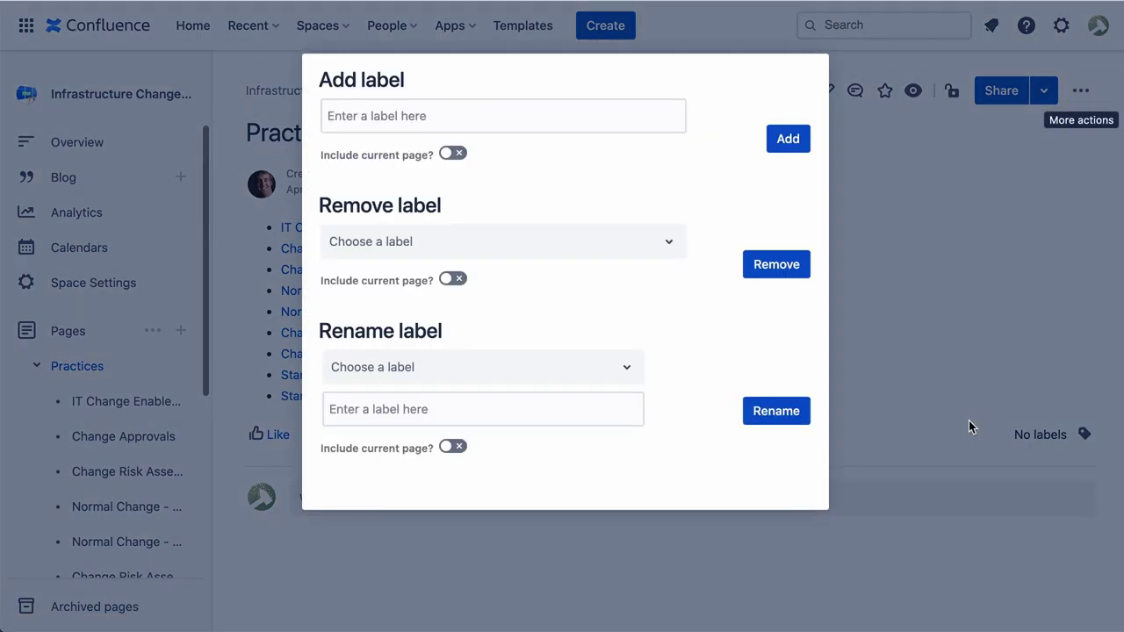
pyautogui.click(489, 117)
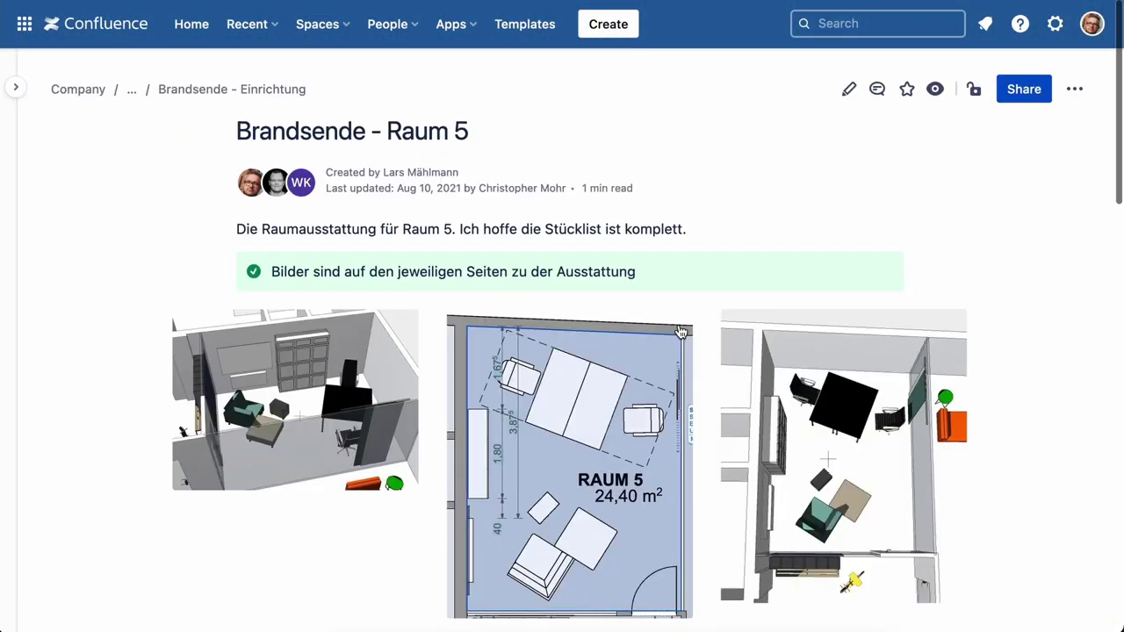
# Scroll through the RÅVAROR coffee-table page's details table with link, date and delivery status.
pyautogui.scroll(-10, 868, 386)
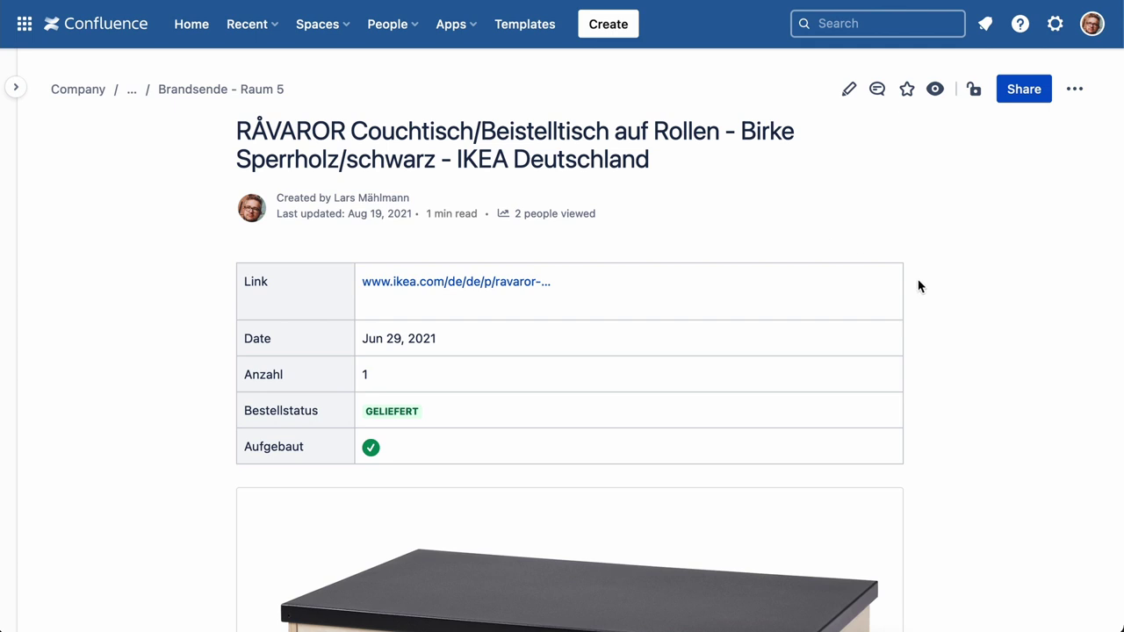
pyautogui.scroll(-2, 951, 321)
pyautogui.scroll(2, 950, 322)
pyautogui.scroll(-1, 947, 315)
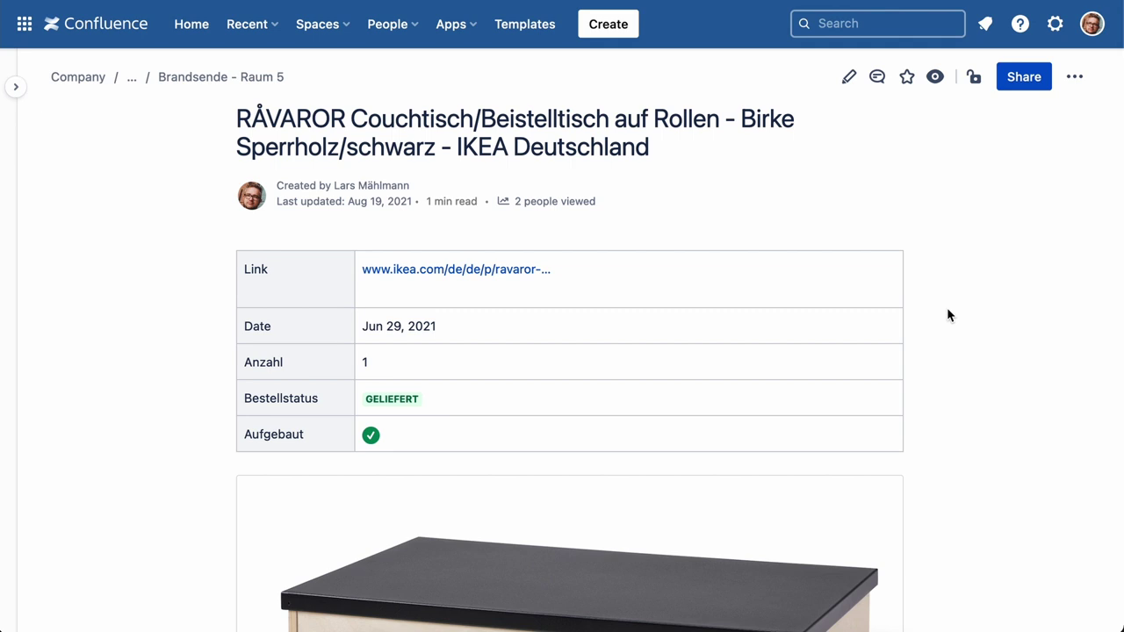
pyautogui.scroll(-4, 948, 314)
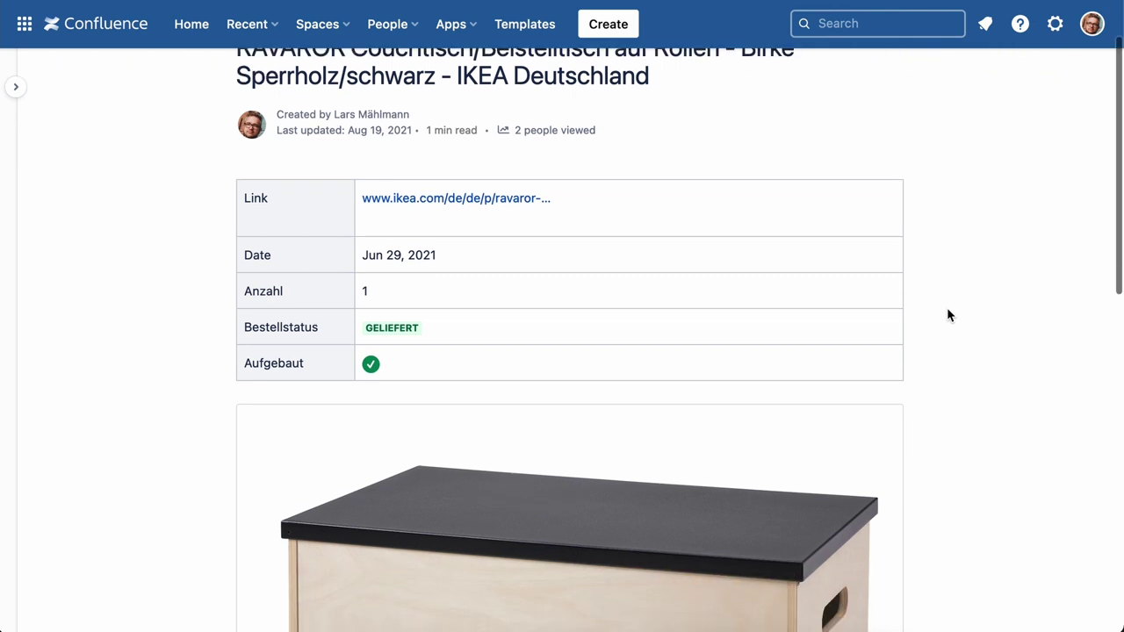
pyautogui.scroll(-1, 948, 315)
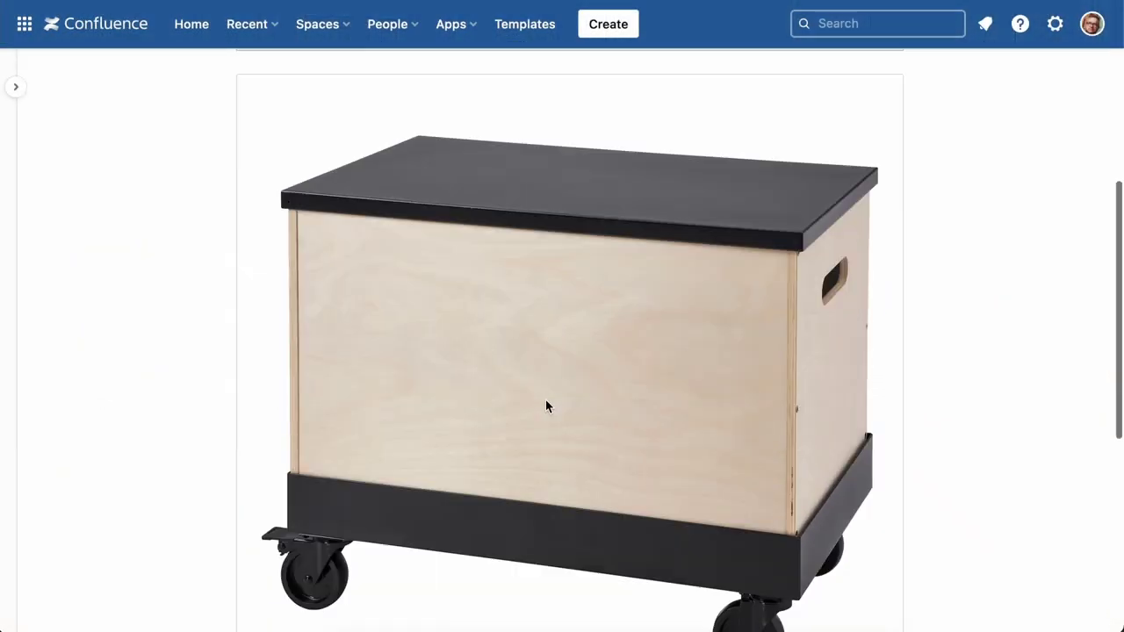
# Scroll the Raum 5 furnishing table to show 3-Fach Steckdosenleiste, quantity 4, Bestellt.
pyautogui.scroll(-5, 546, 400)
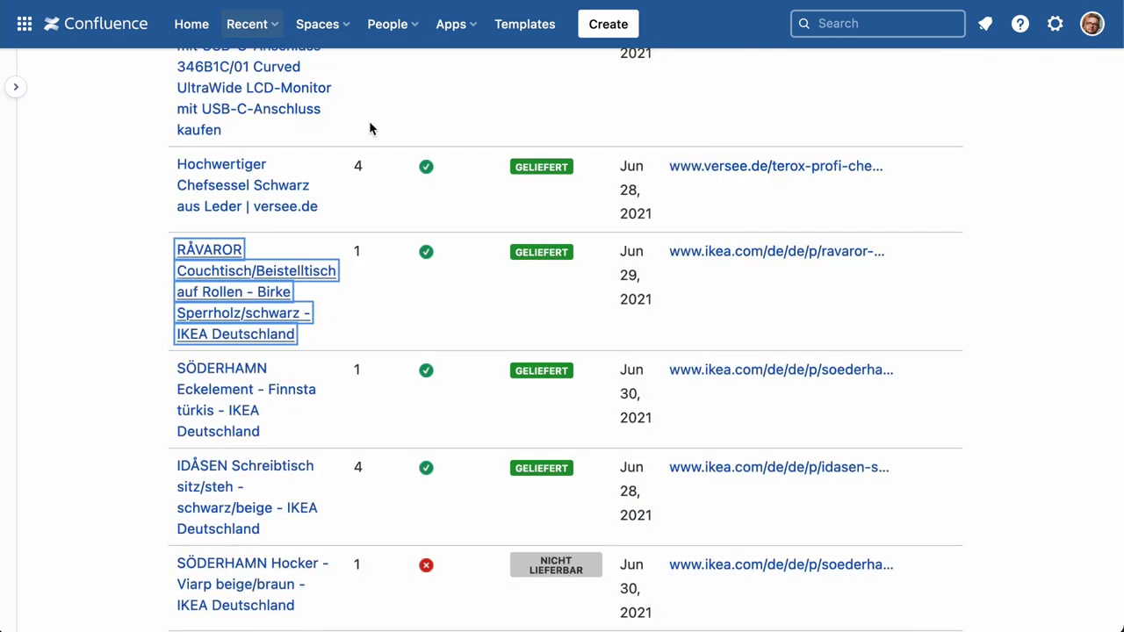
pyautogui.scroll(15, 477, 198)
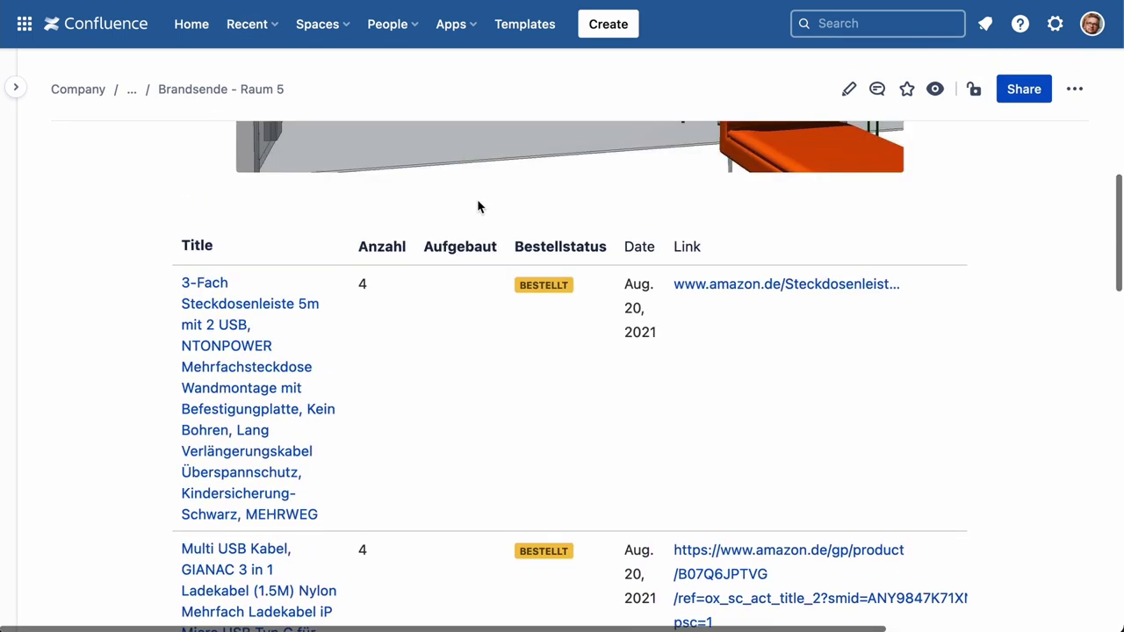
pyautogui.scroll(-3, 427, 539)
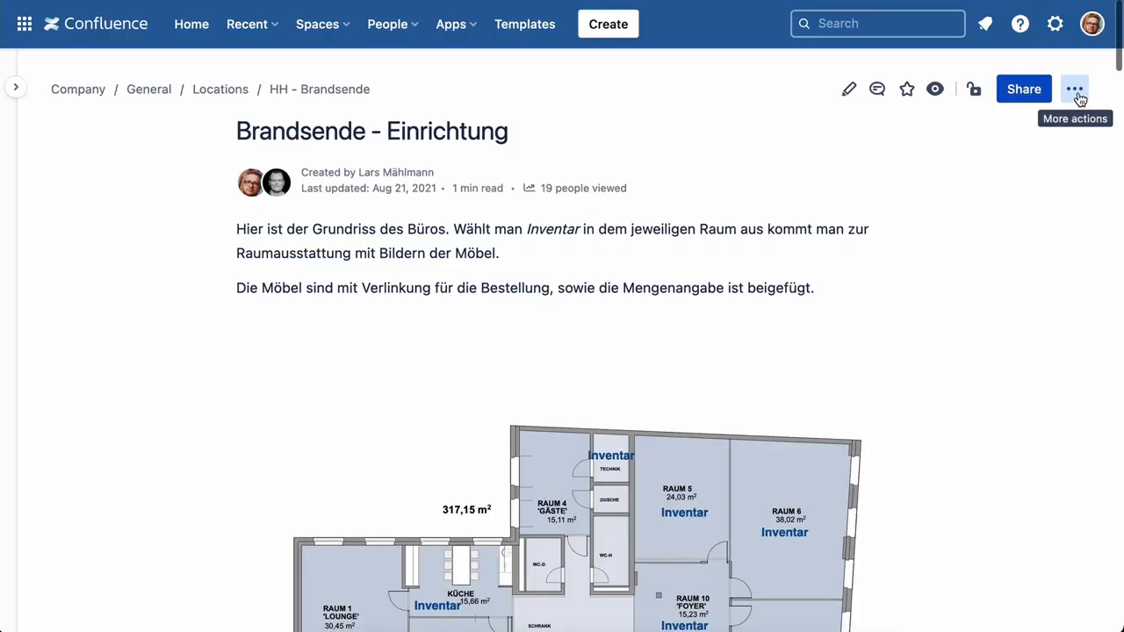
# Use the Magic Labels Bulk Action to add the label 'brandsende' to all child pages.
pyautogui.click(1074, 89)
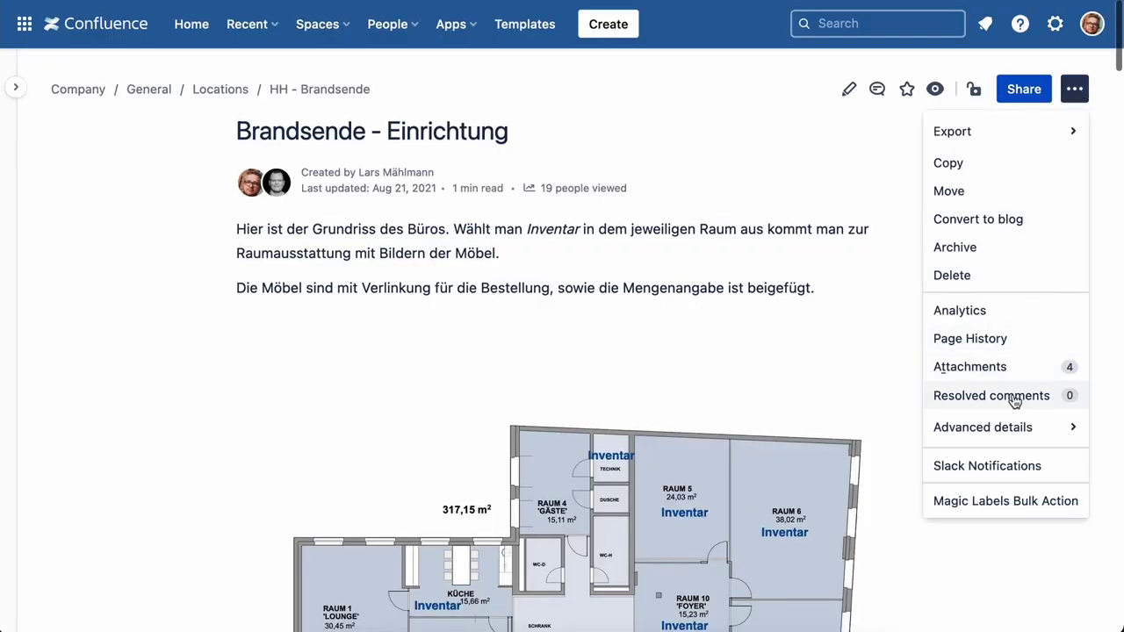
pyautogui.click(987, 499)
pyautogui.click(496, 112)
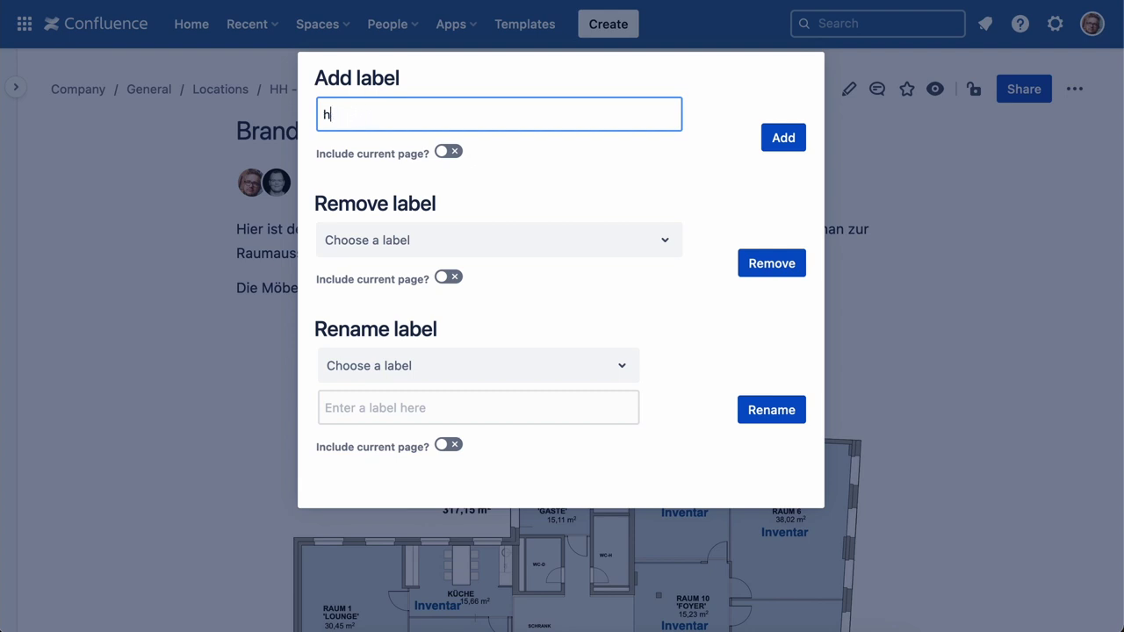
pyautogui.write('brands')
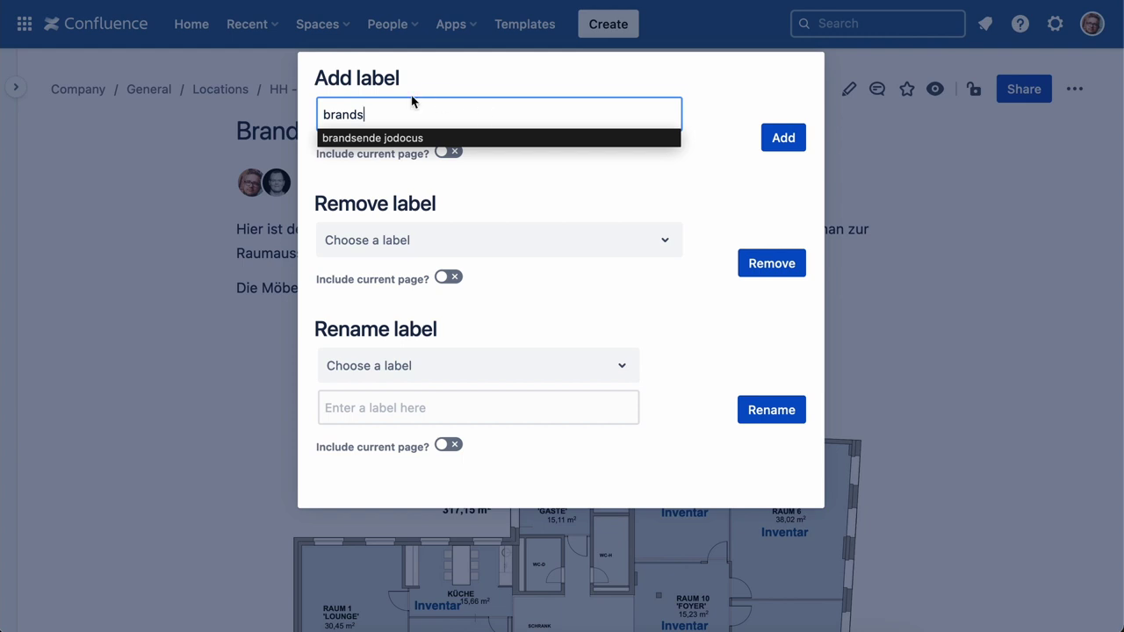
pyautogui.click(397, 138)
pyautogui.click(454, 115)
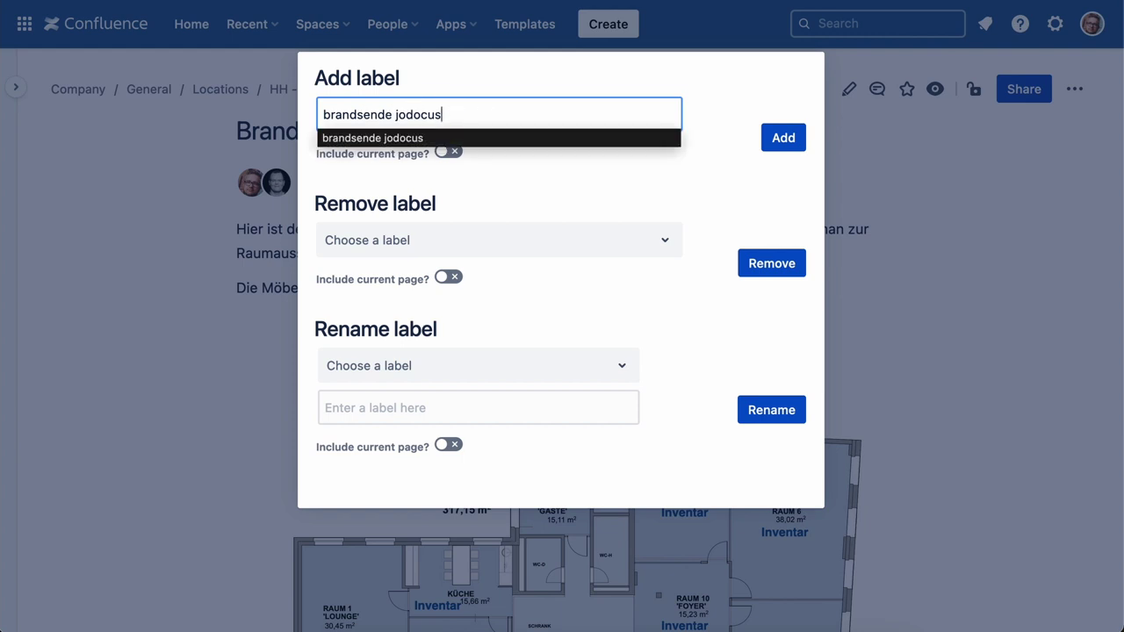
pyautogui.click(734, 120)
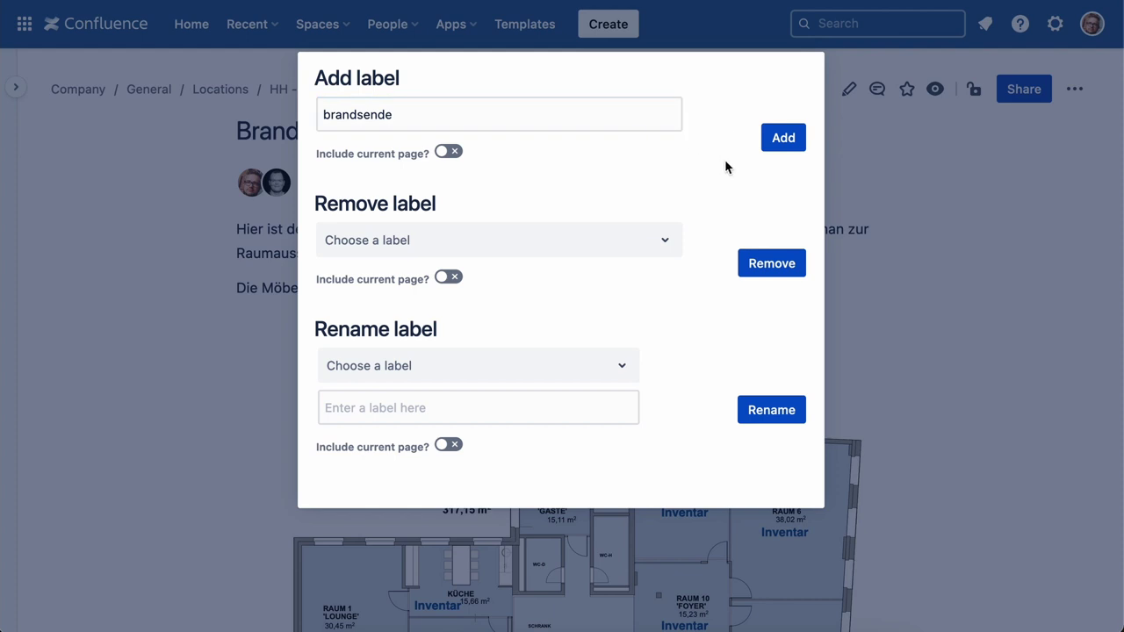
pyautogui.click(784, 139)
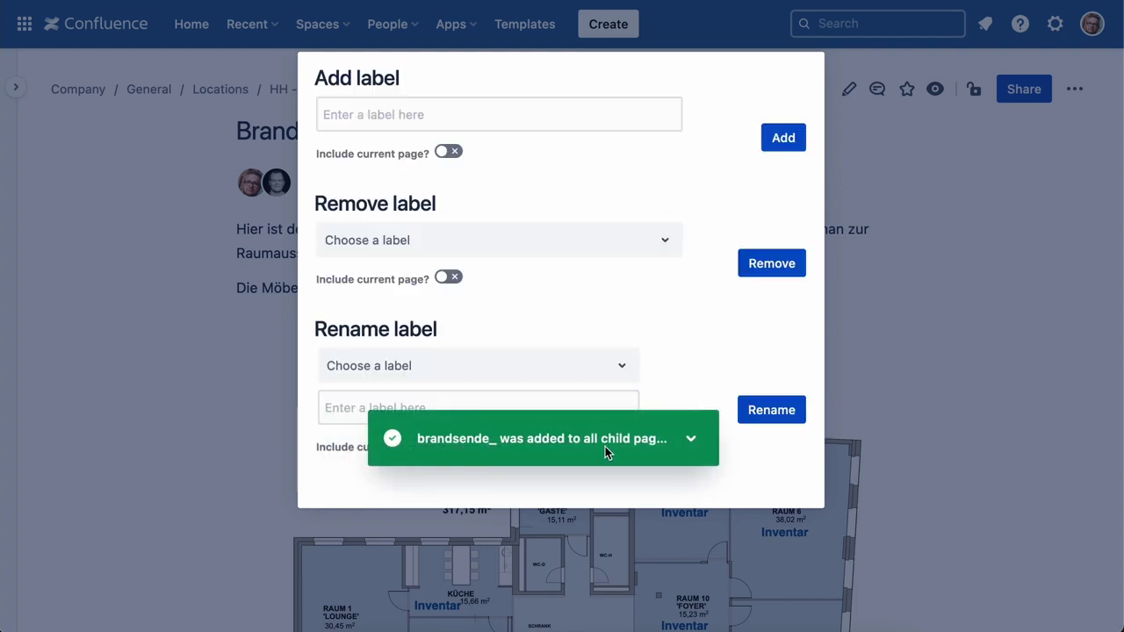
pyautogui.click(589, 118)
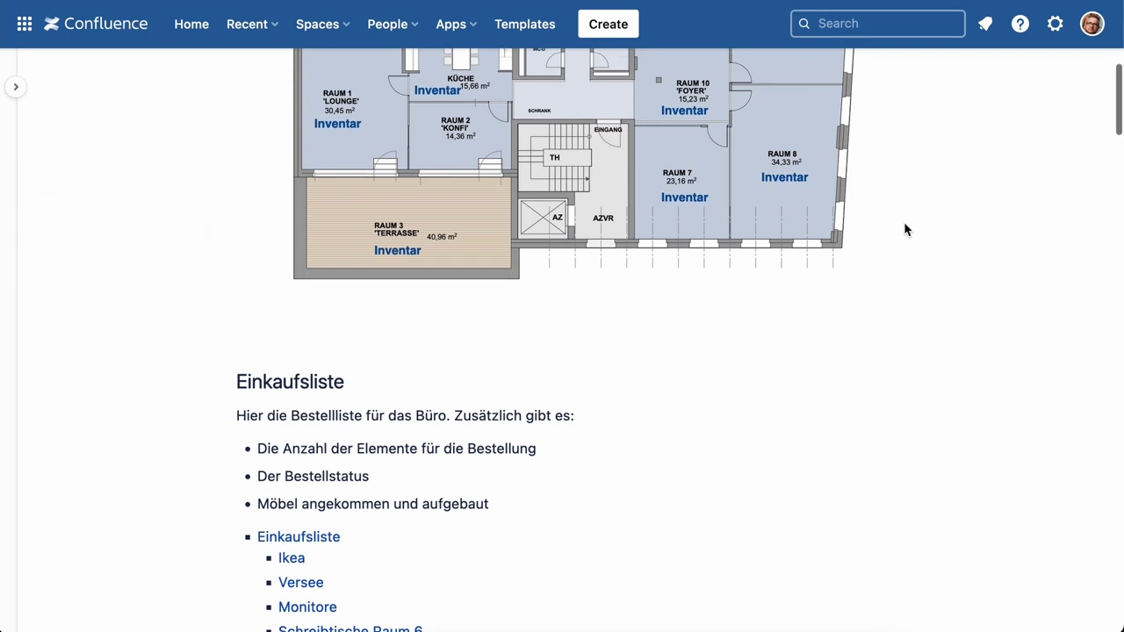
# Highlight the section heading word 'Ikea' and add it as a page label.
pyautogui.scroll(-1, 905, 229)
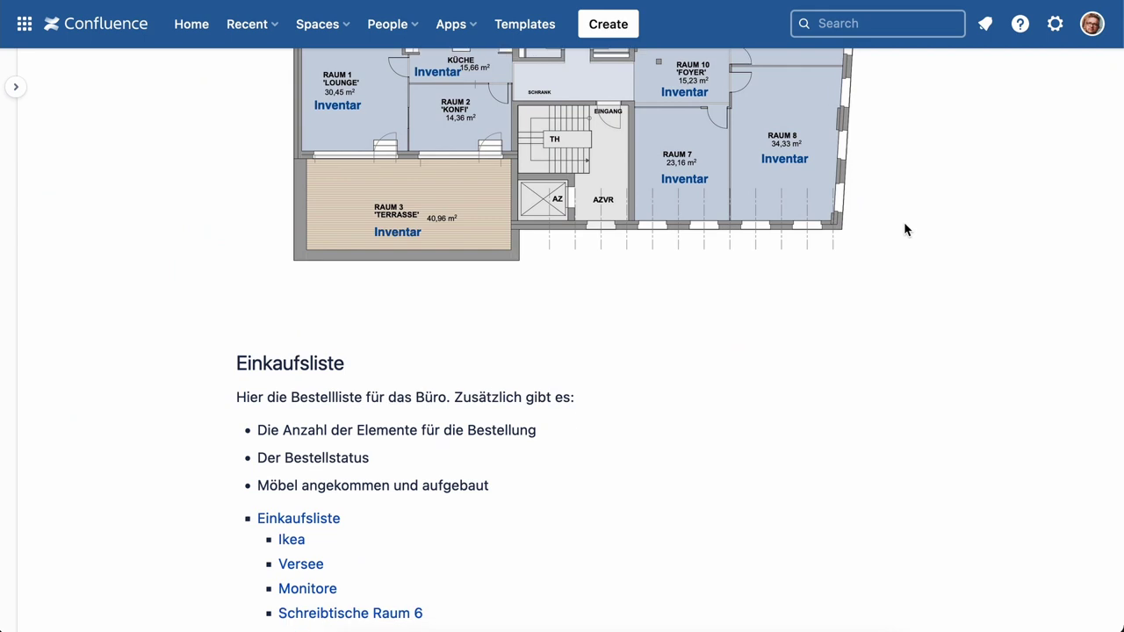
pyautogui.scroll(-6, 906, 228)
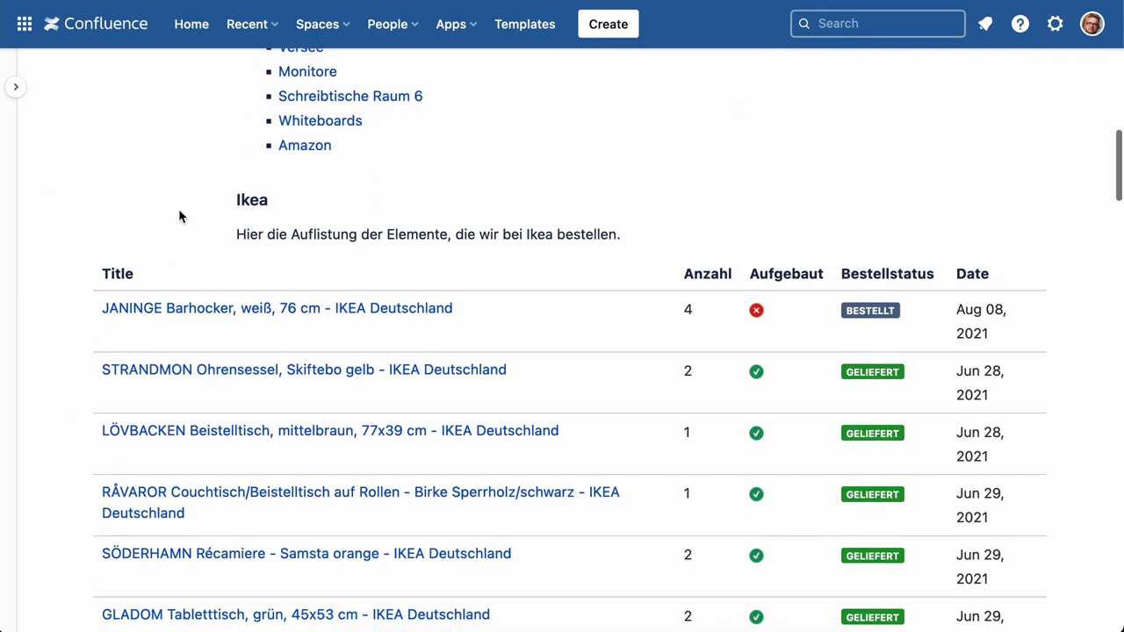
pyautogui.moveTo(263, 201); pyautogui.dragTo(268, 201)
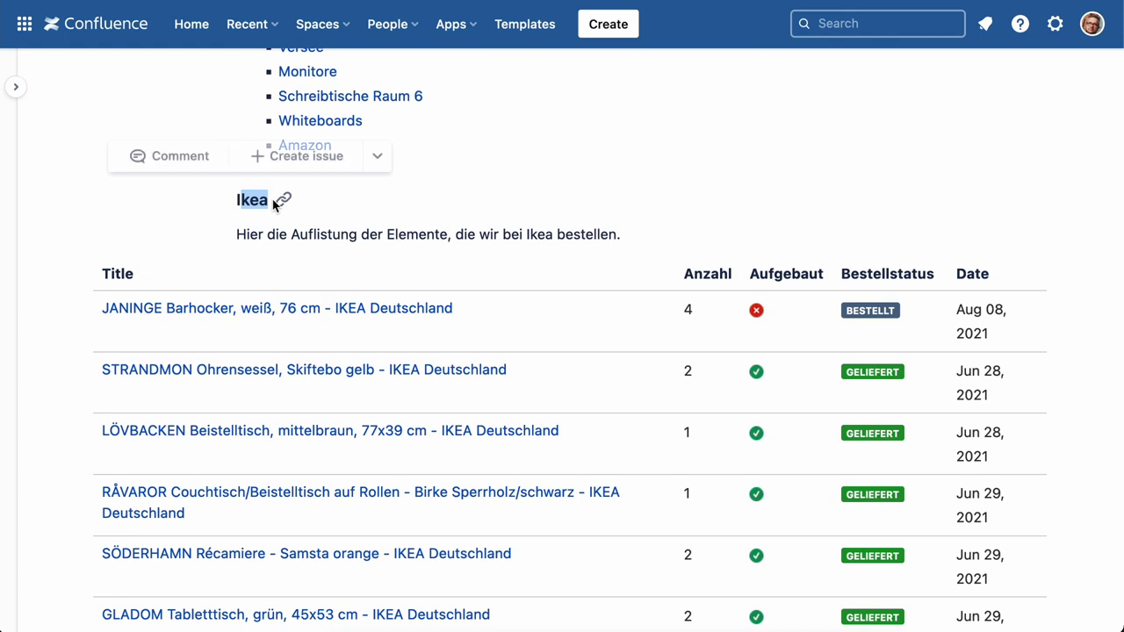
pyautogui.click(380, 156)
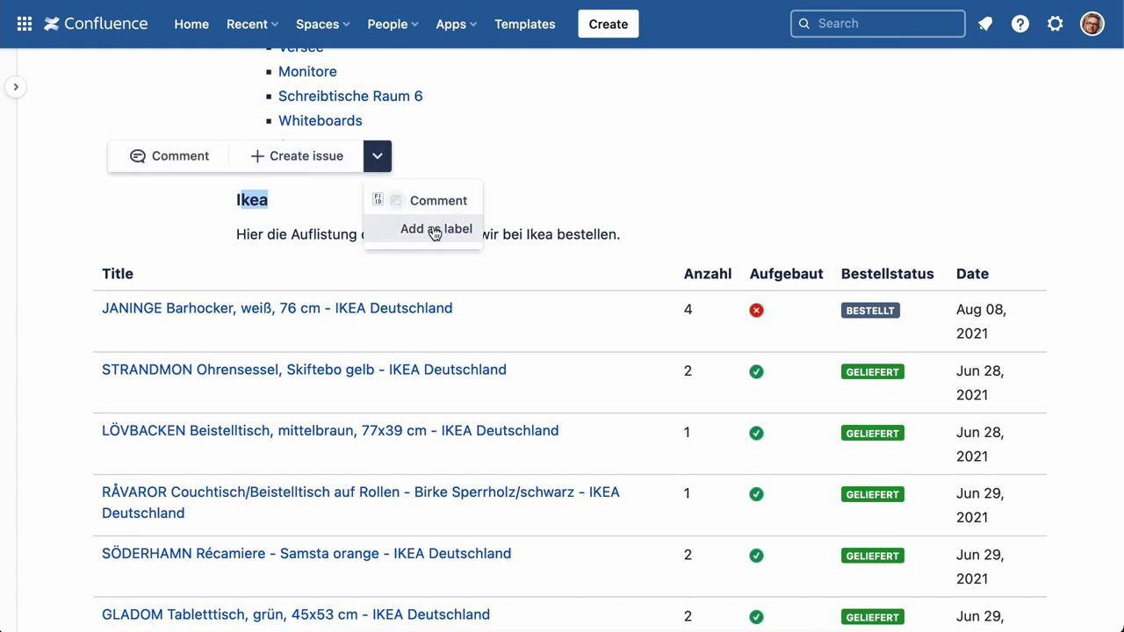
pyautogui.click(496, 199)
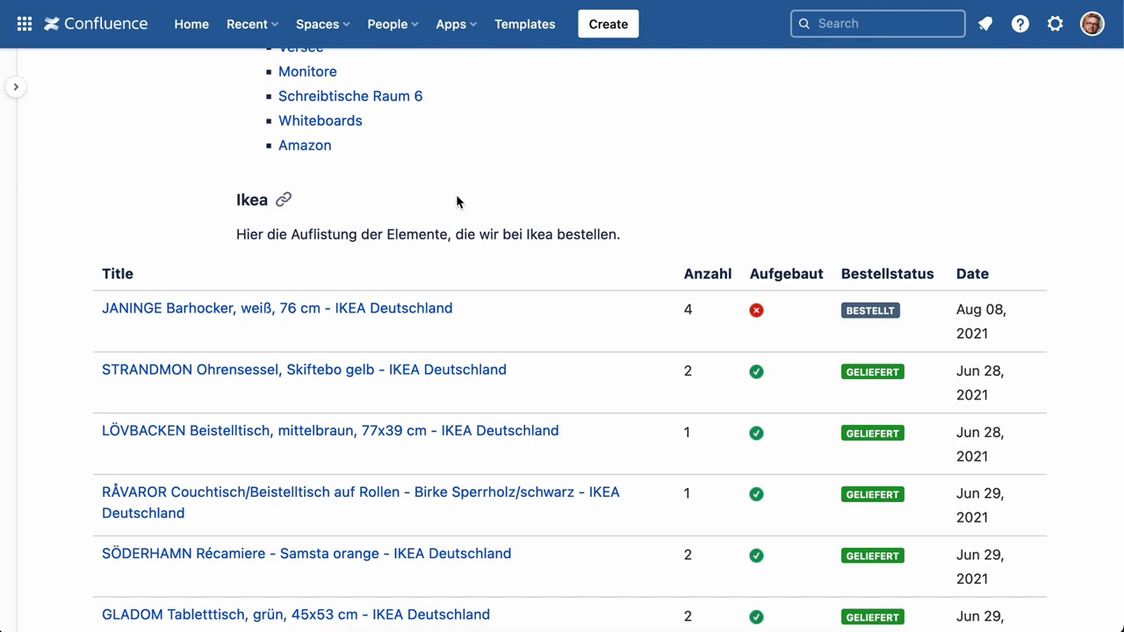
# Scroll through the Einrichtung tables, then down the Raum 5 order table to KLUBBFORS.
pyautogui.scroll(-3, 374, 192)
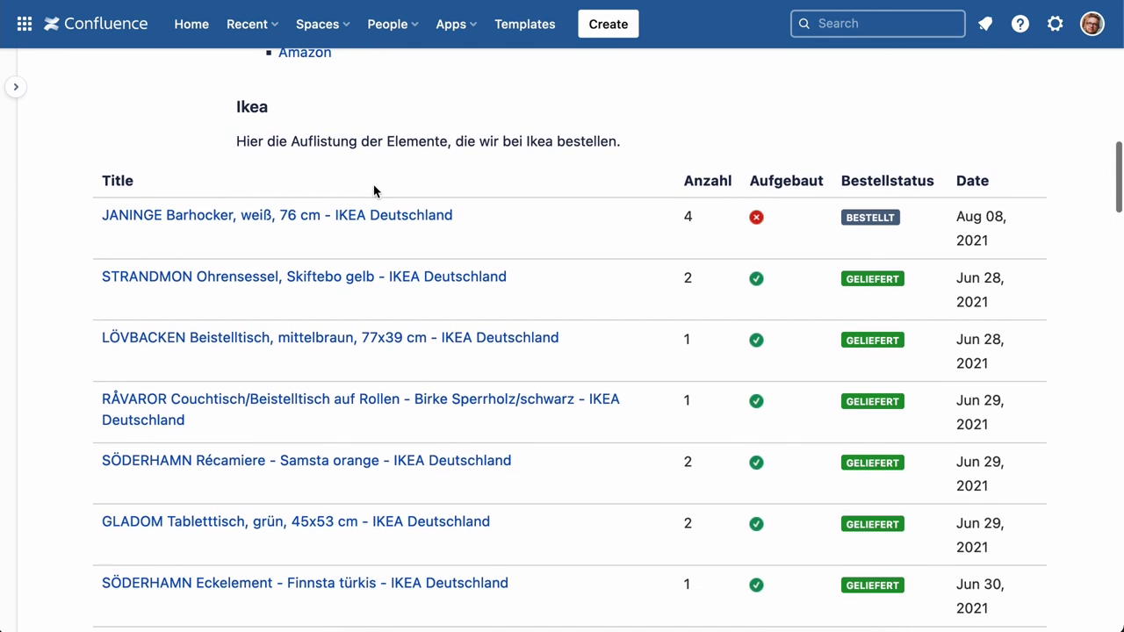
pyautogui.scroll(-6, 270, 243)
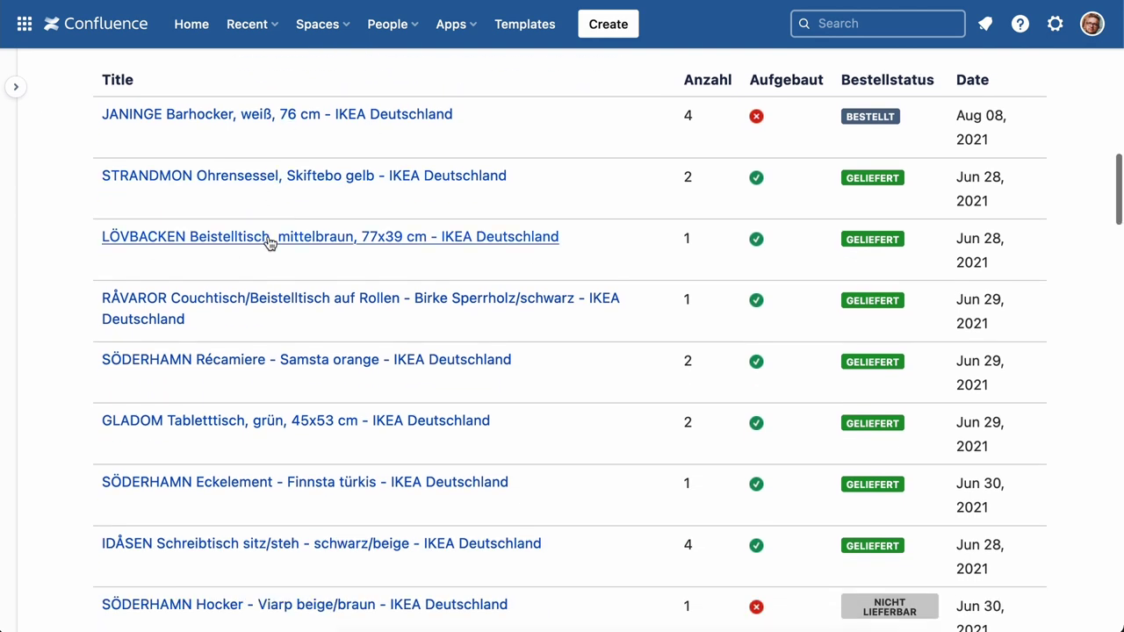
pyautogui.scroll(-2, 269, 242)
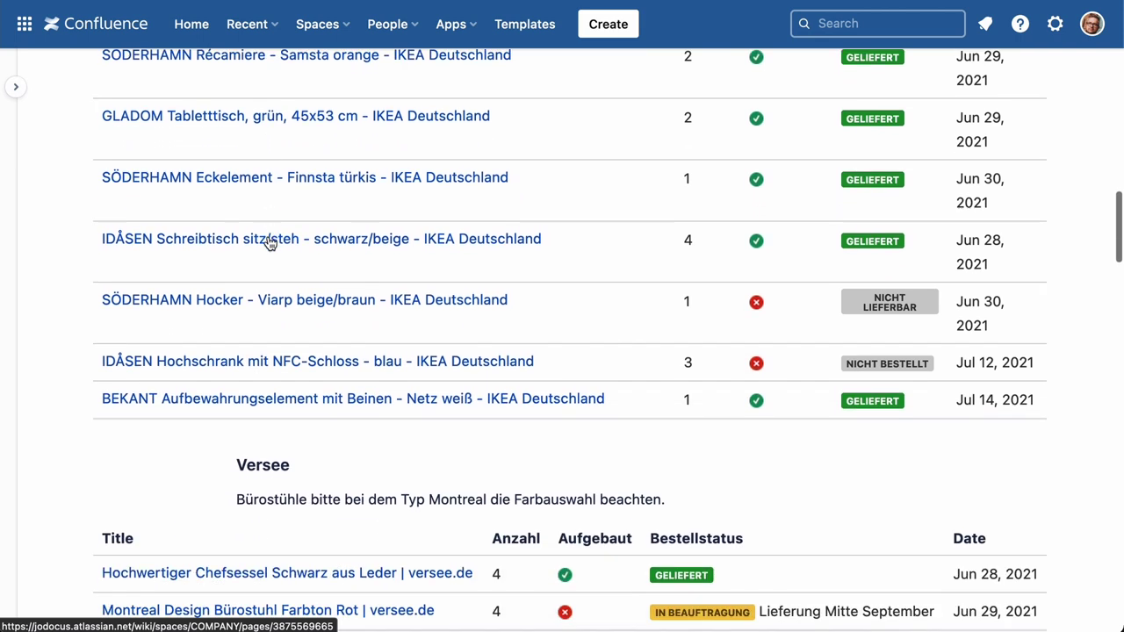
pyautogui.scroll(5, 270, 242)
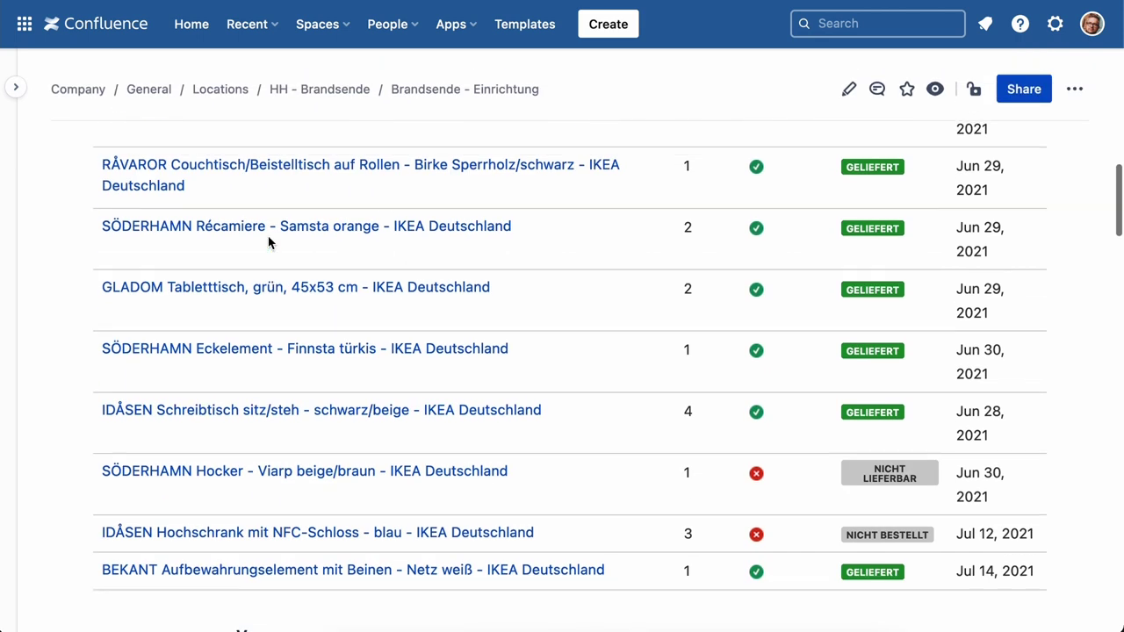
pyautogui.scroll(-9, 270, 242)
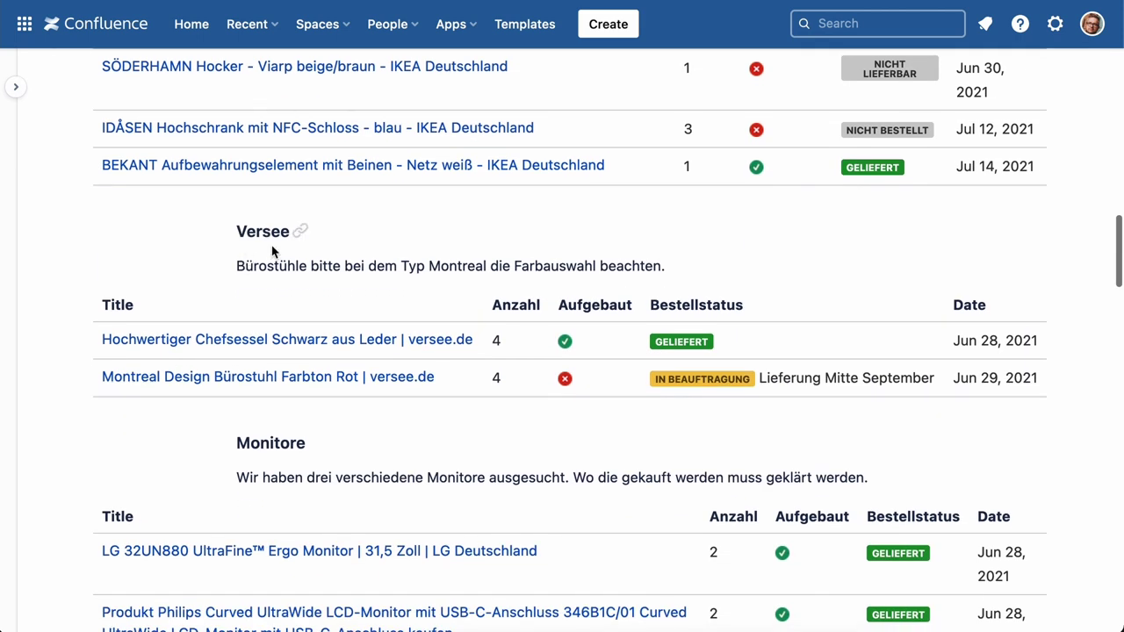
pyautogui.scroll(-8, 430, 419)
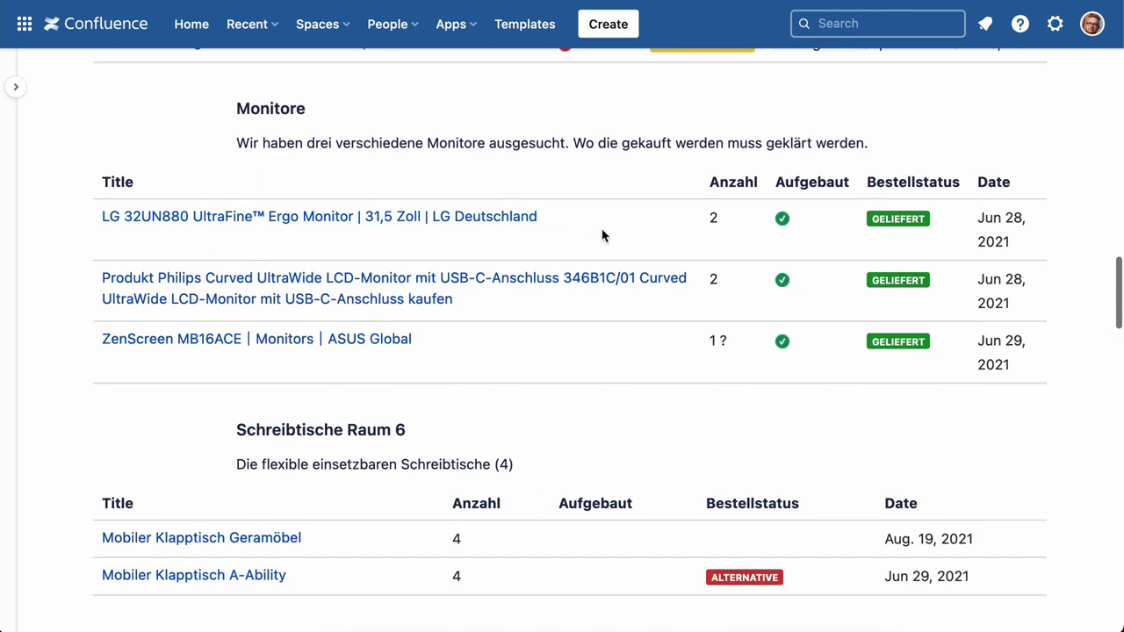
pyautogui.scroll(-20, 600, 397)
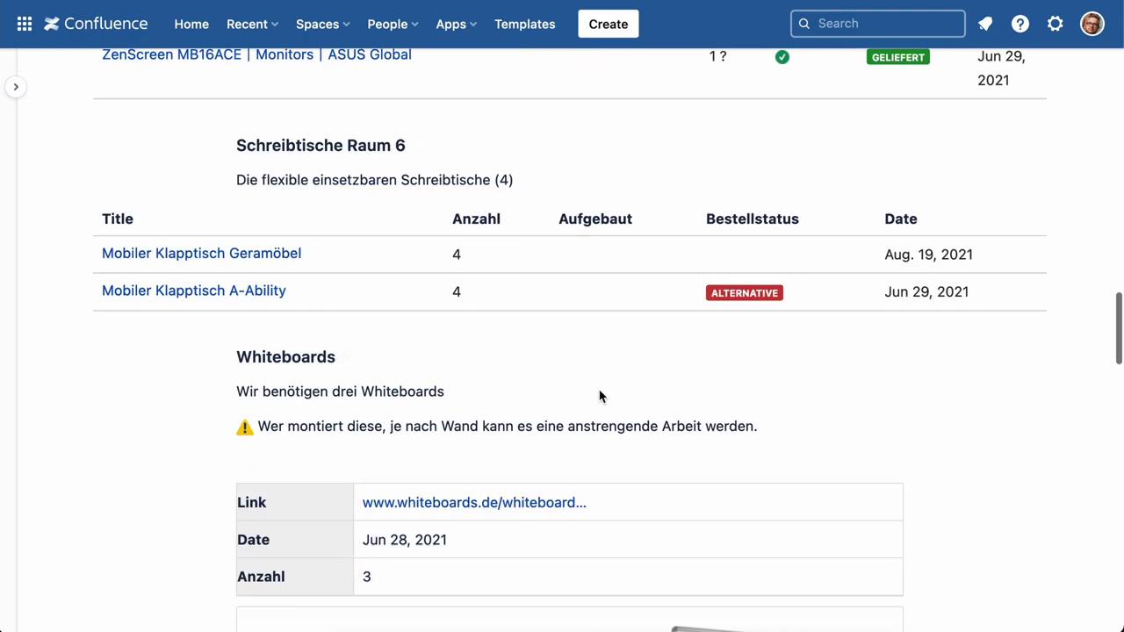
pyautogui.scroll(20, 600, 397)
pyautogui.scroll(20, 600, 397)
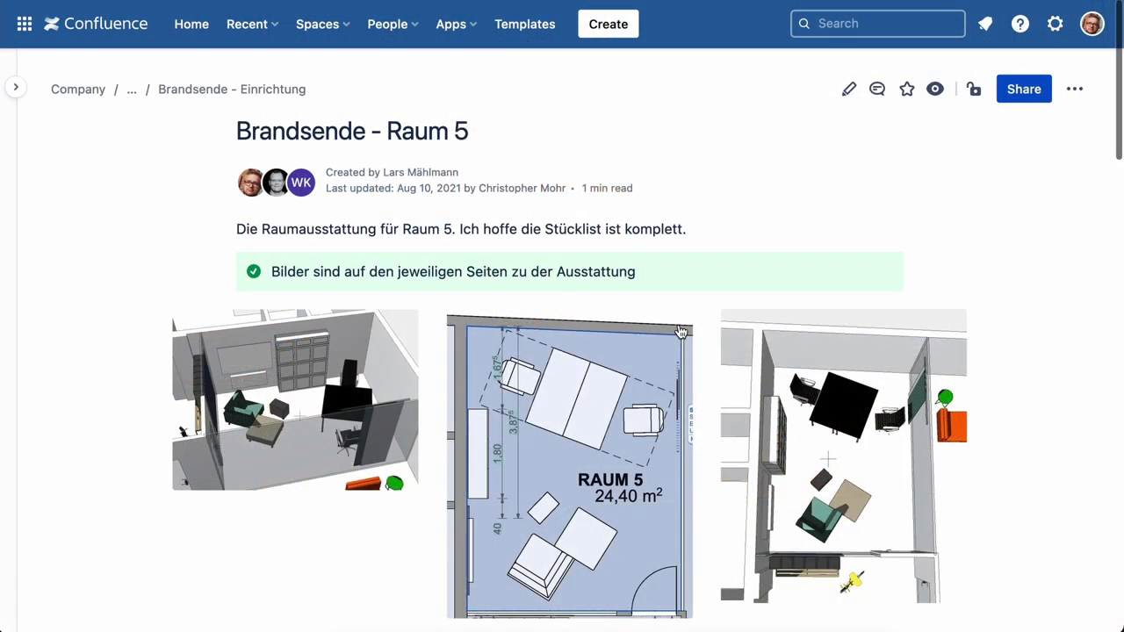
pyautogui.scroll(-15, 868, 386)
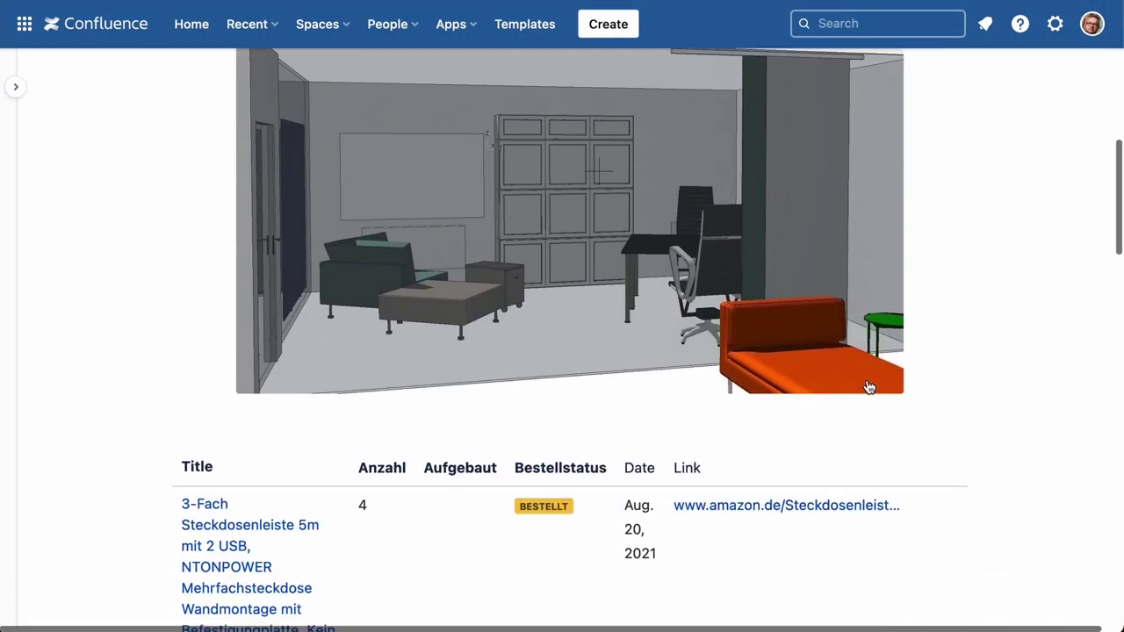
pyautogui.scroll(-10, 867, 387)
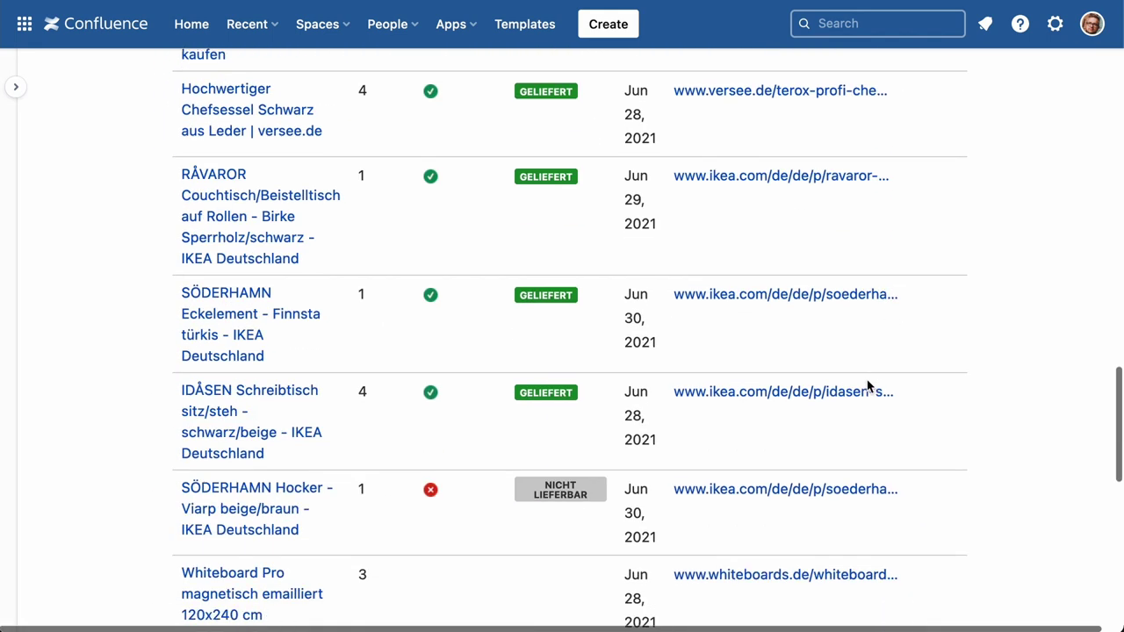
pyautogui.scroll(-3, 868, 387)
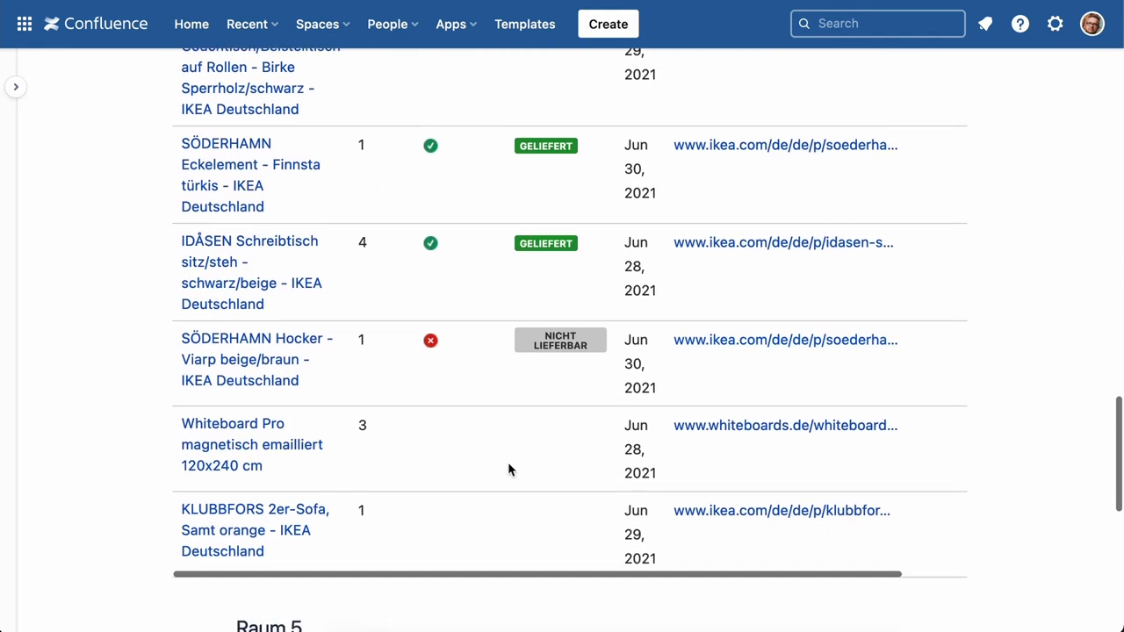
pyautogui.scroll(-2, 509, 469)
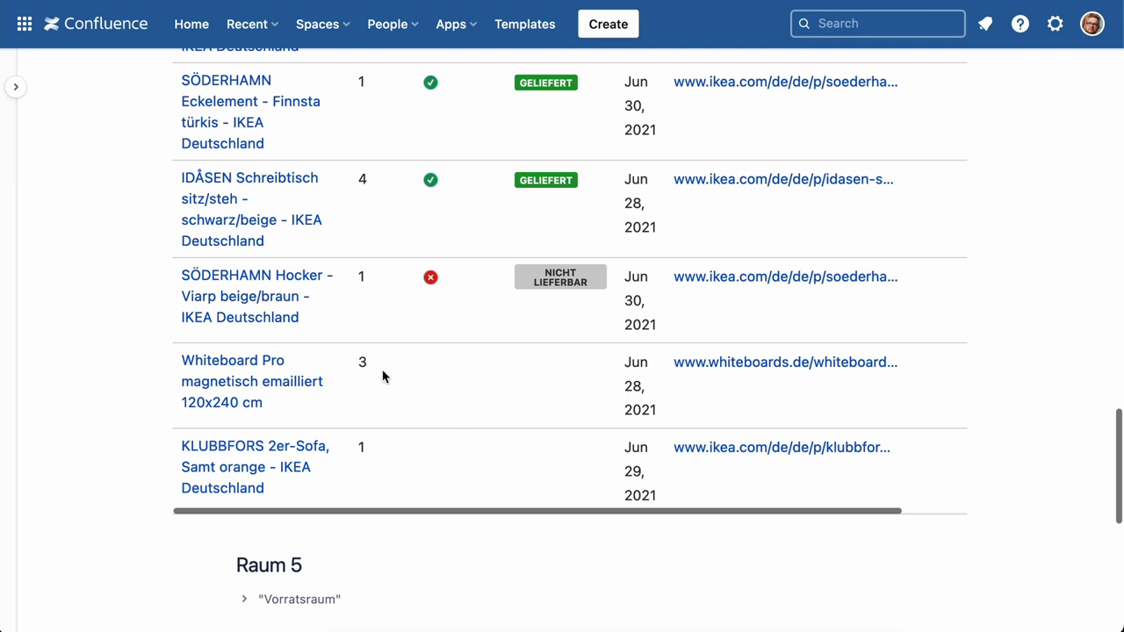
pyautogui.scroll(1, 269, 223)
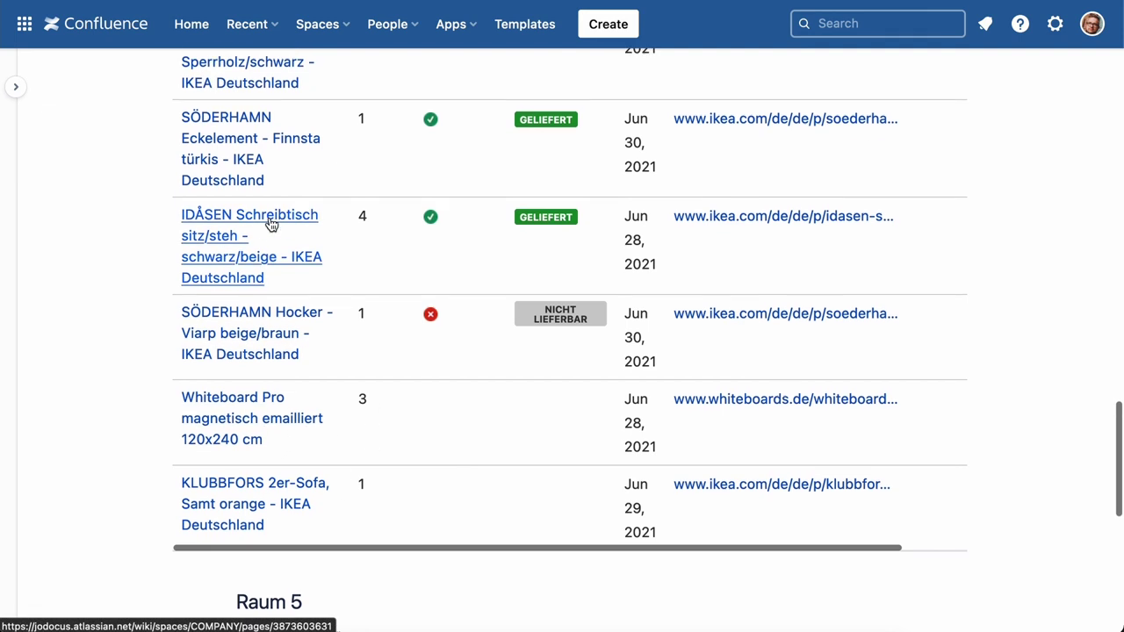